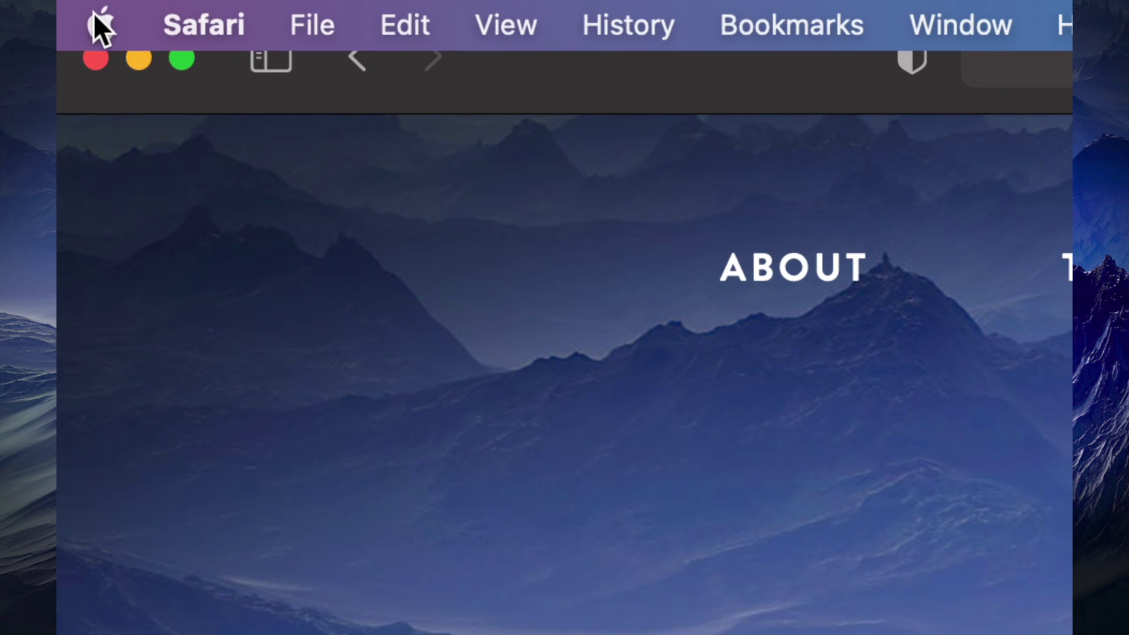
# - Open the Apple menu in Safari and hover its App Store… item
pyautogui.click(99, 24)
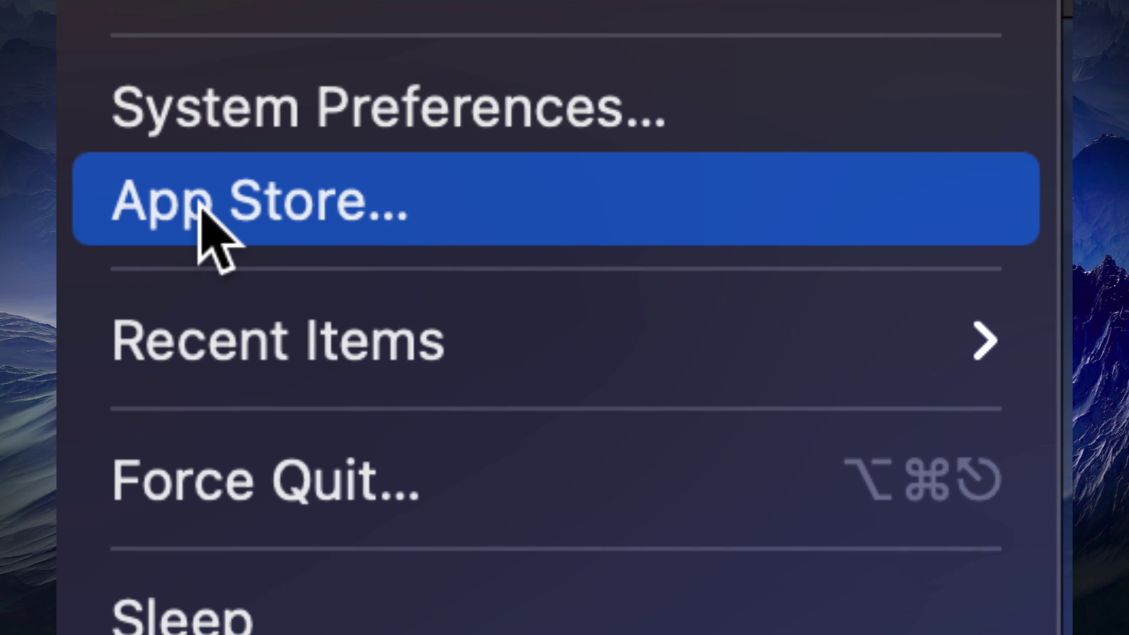
# - Launch App Store and search the Mac store for 'final cut pro x'
pyautogui.click(203, 216)
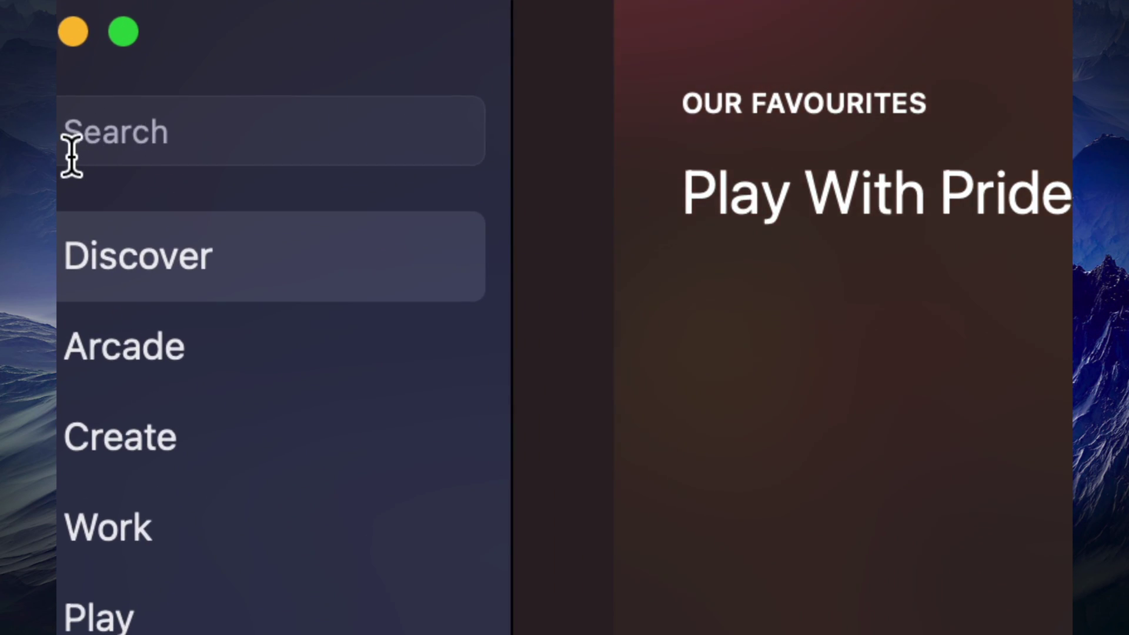
pyautogui.click(195, 133)
pyautogui.write('final')
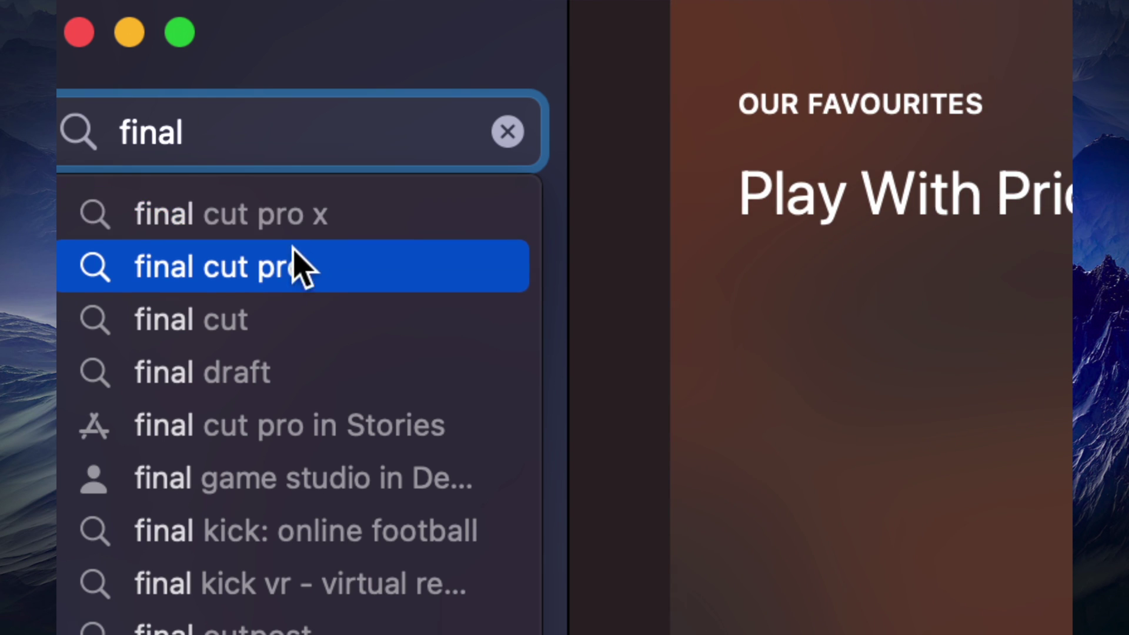
pyautogui.click(297, 218)
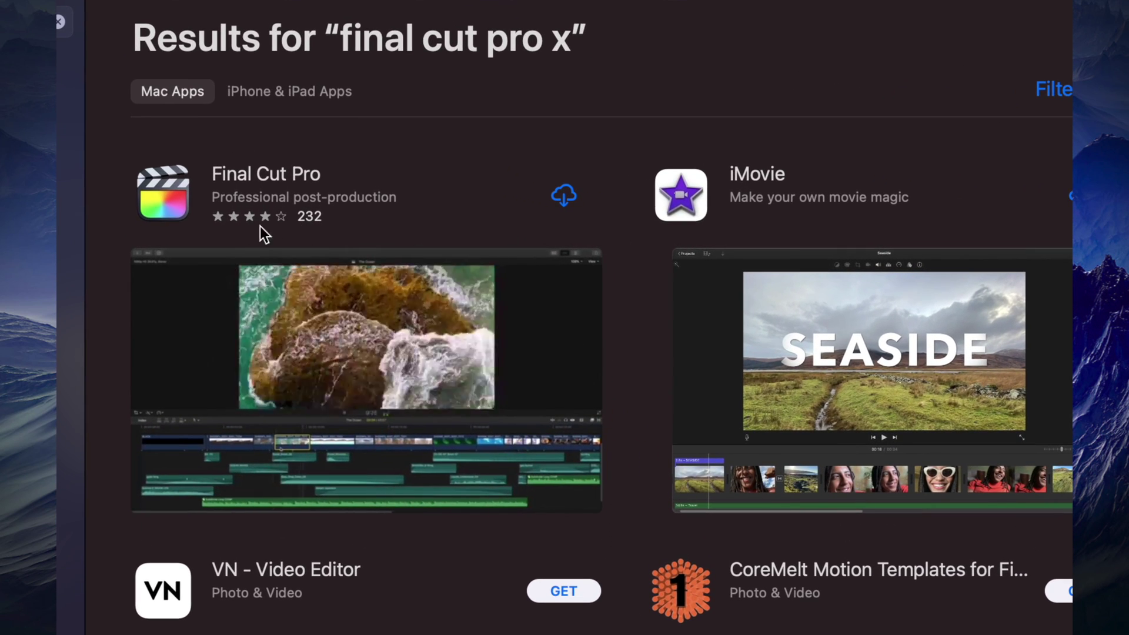
# - Open the Final Cut Pro app page from the search results
pyautogui.click(291, 177)
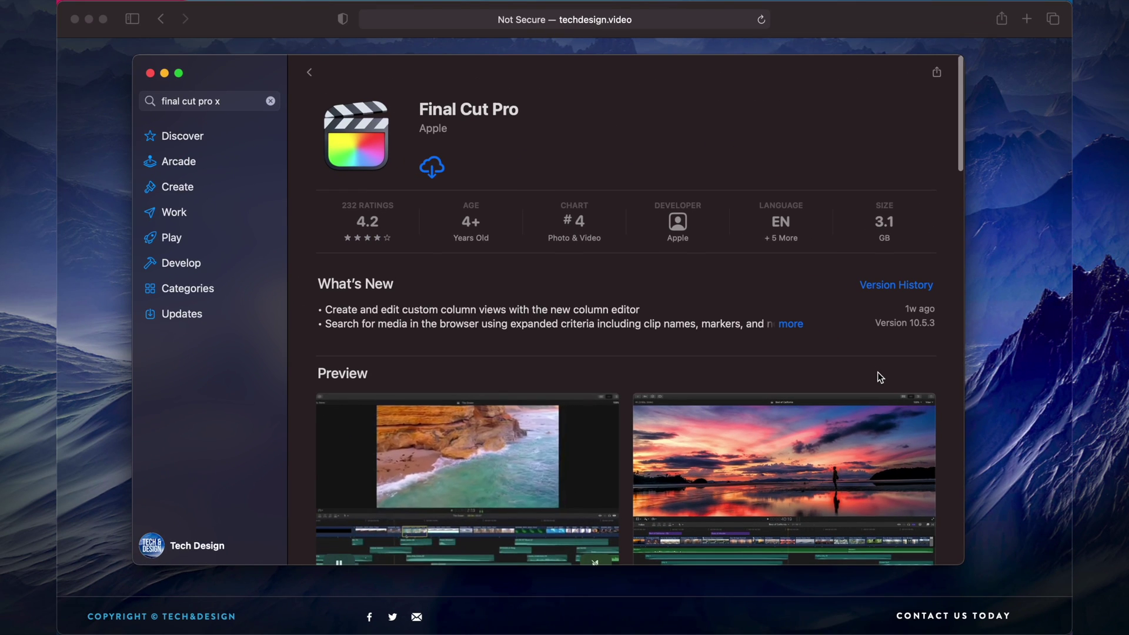
pyautogui.scroll(-5, 878, 372)
pyautogui.scroll(-5, 878, 371)
pyautogui.scroll(-5, 877, 371)
pyautogui.scroll(-3, 878, 372)
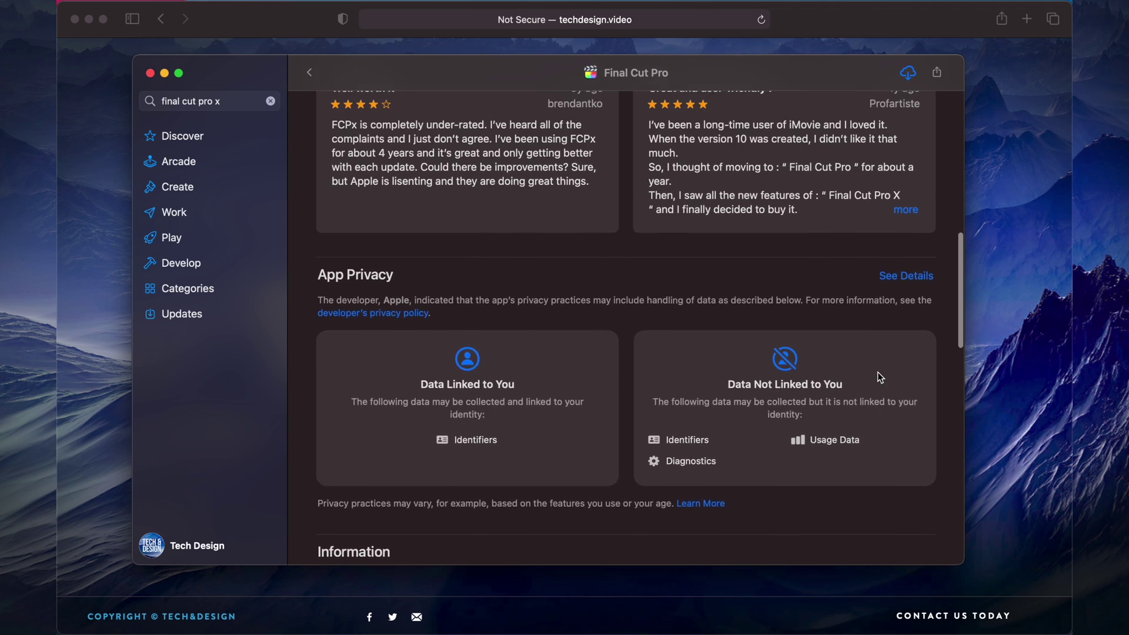
pyautogui.scroll(3, 878, 371)
pyautogui.scroll(3, 878, 372)
pyautogui.scroll(2, 878, 372)
pyautogui.scroll(2, 878, 371)
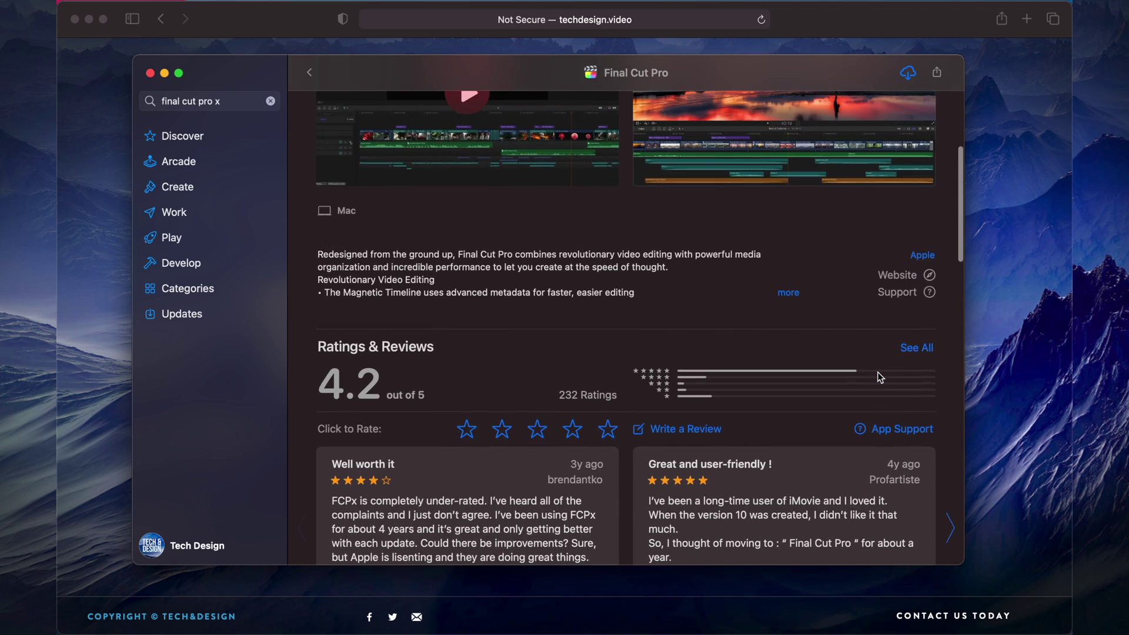
pyautogui.scroll(3, 878, 371)
pyautogui.scroll(3, 878, 372)
pyautogui.scroll(2, 877, 372)
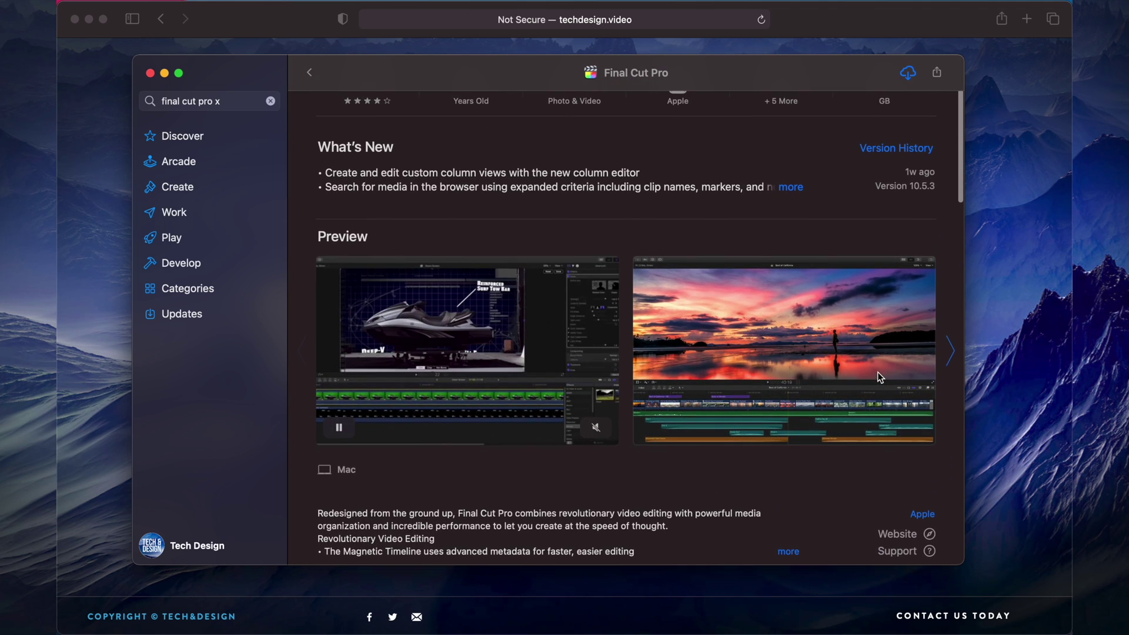
pyautogui.scroll(3, 879, 371)
pyautogui.scroll(2, 878, 371)
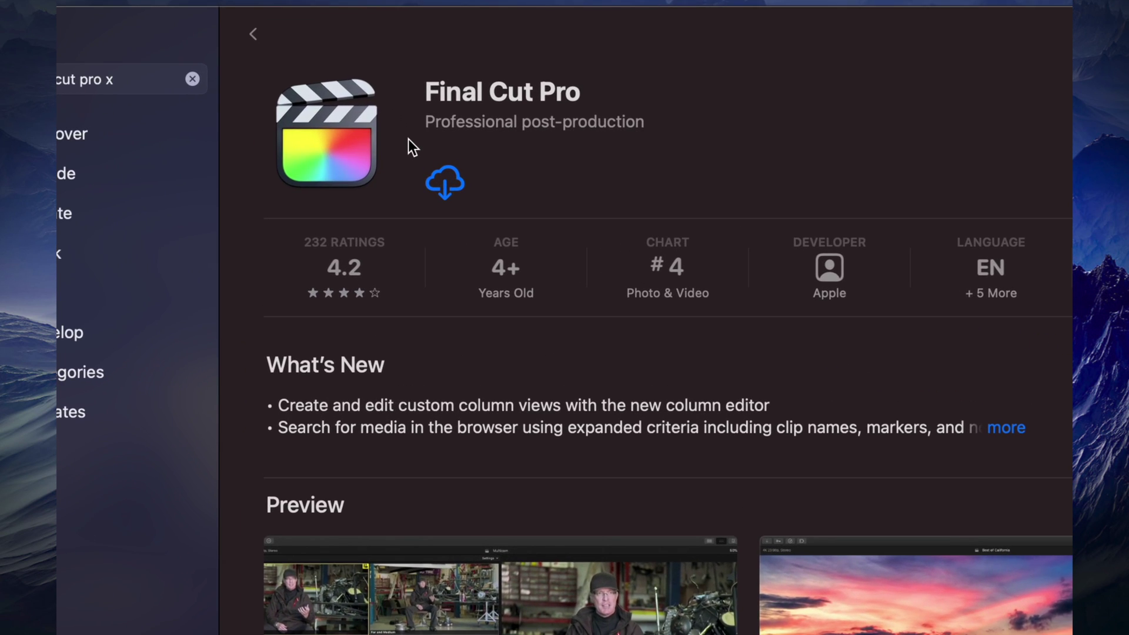
pyautogui.scroll(1, 389, 62)
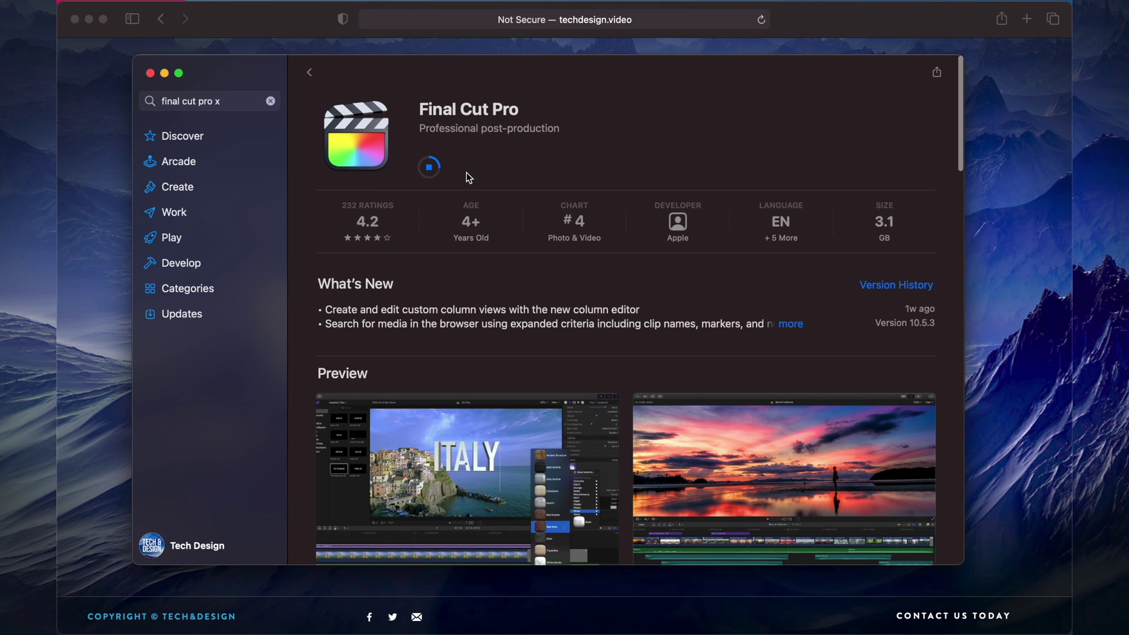
# - Return to the results, clear the old search and search the store for 'compressor'
pyautogui.click(308, 74)
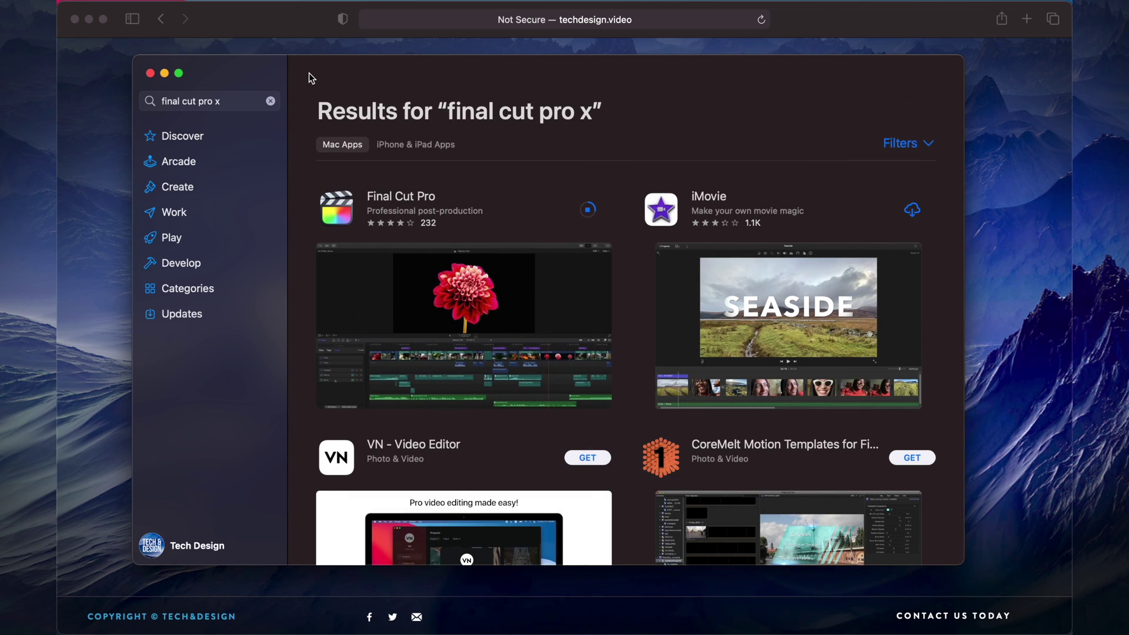
pyautogui.click(270, 101)
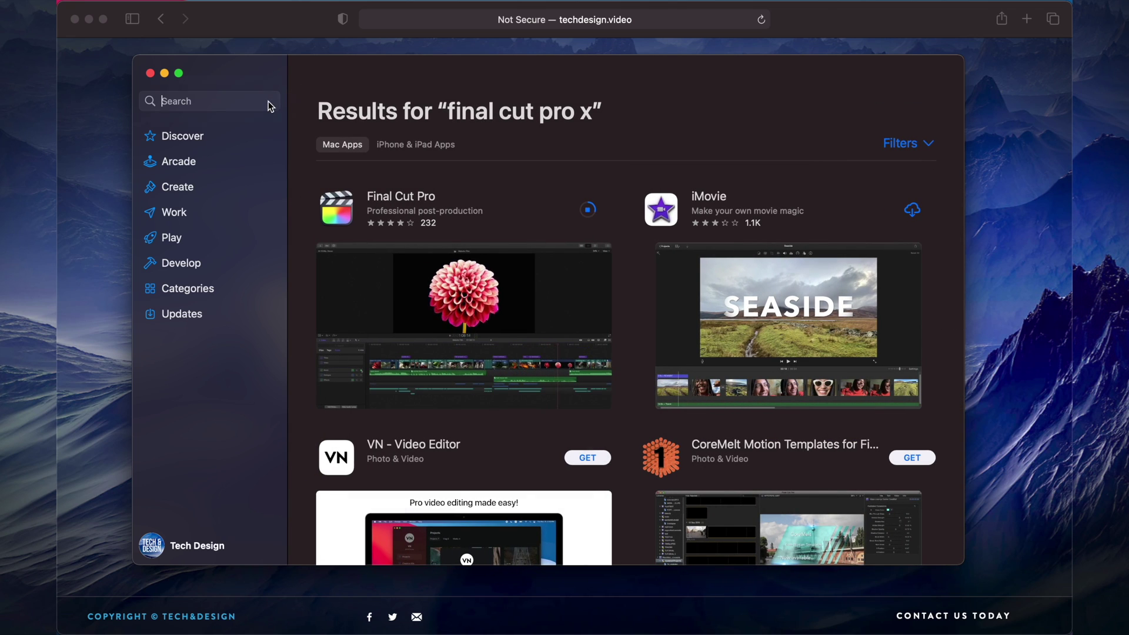
pyautogui.write('compres')
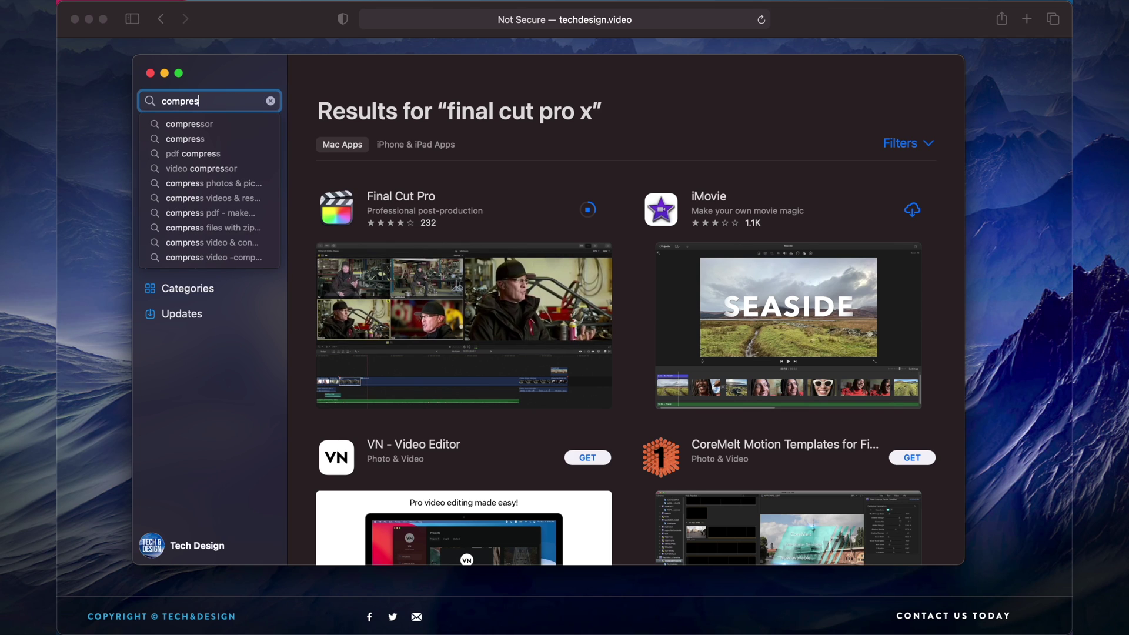
pyautogui.write('sor')
pyautogui.click(212, 126)
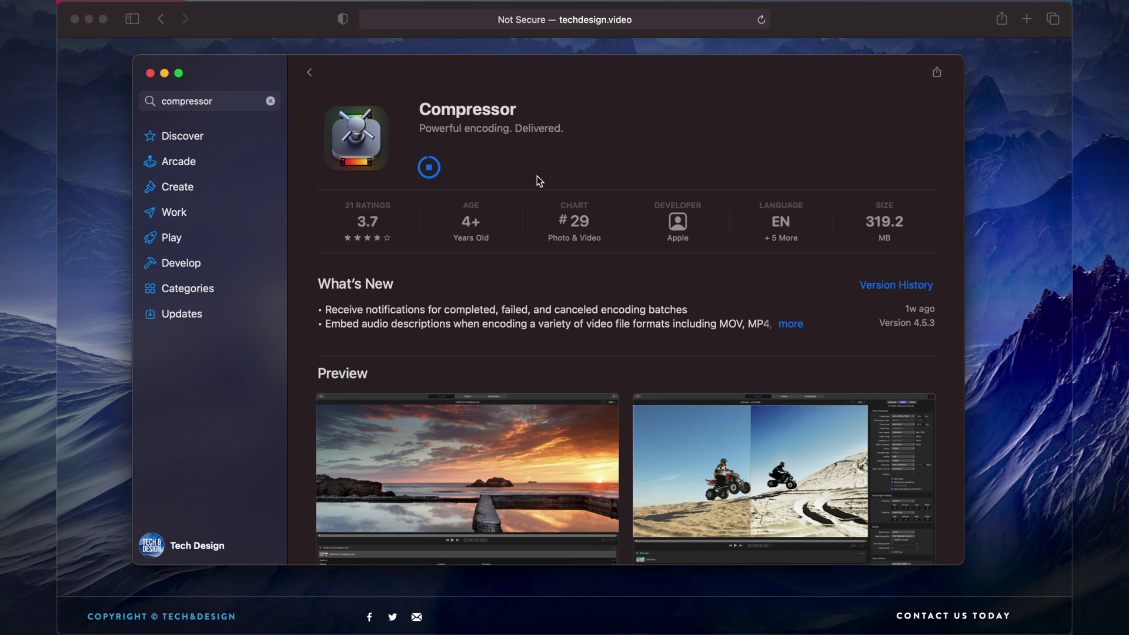
# - Replace the compressor search with a Final Cut Pro search and open its store page
pyautogui.click(310, 74)
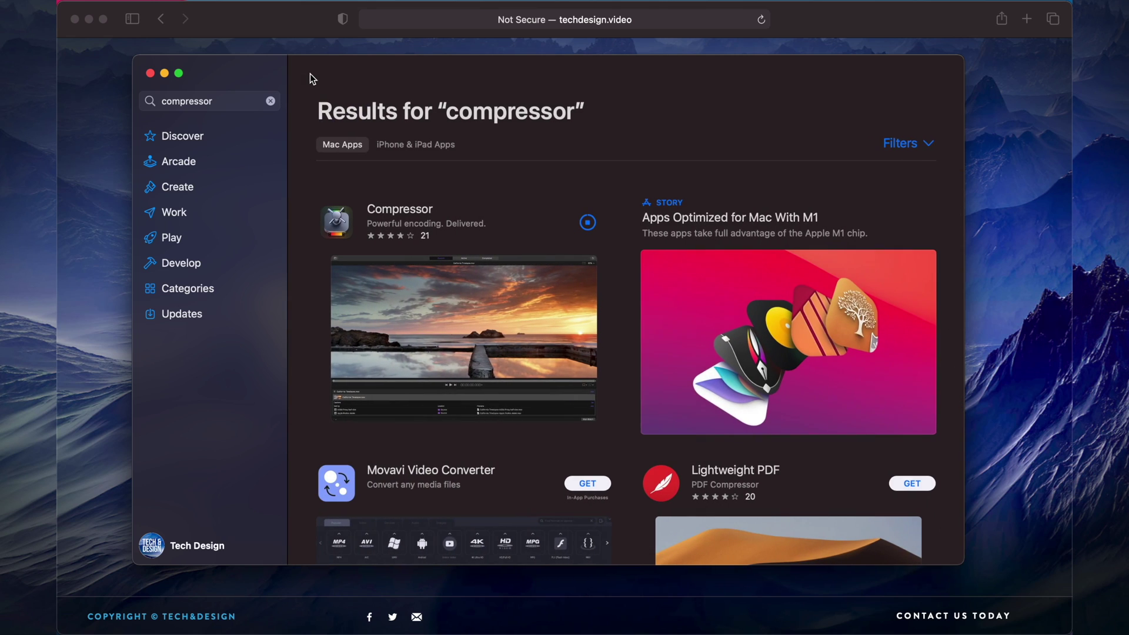
pyautogui.click(272, 102)
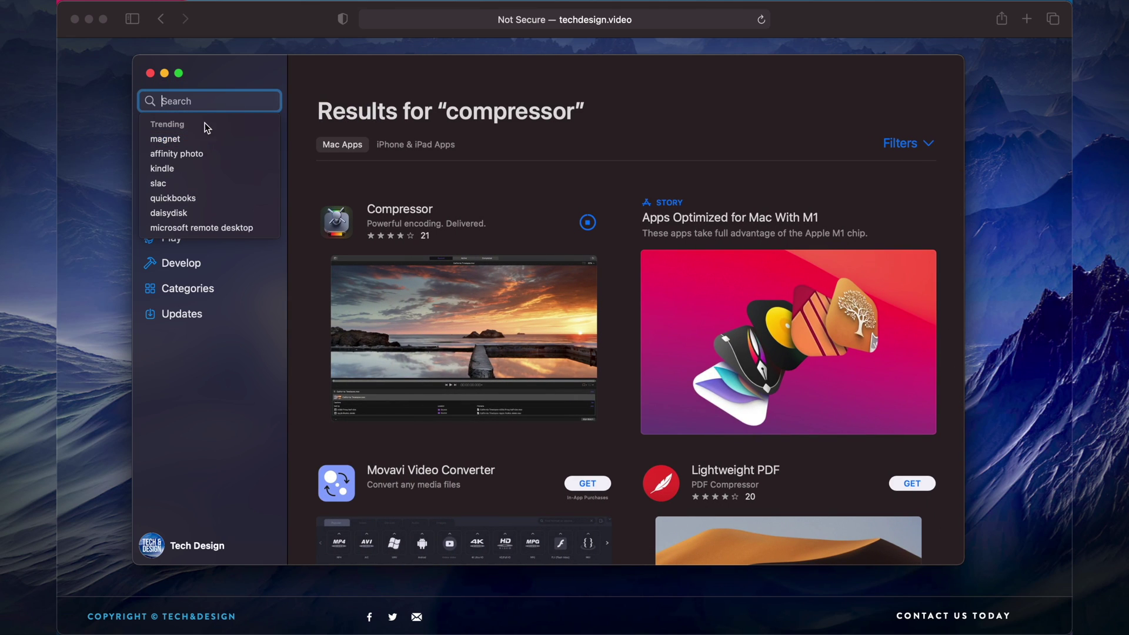
pyautogui.write('final cut pro')
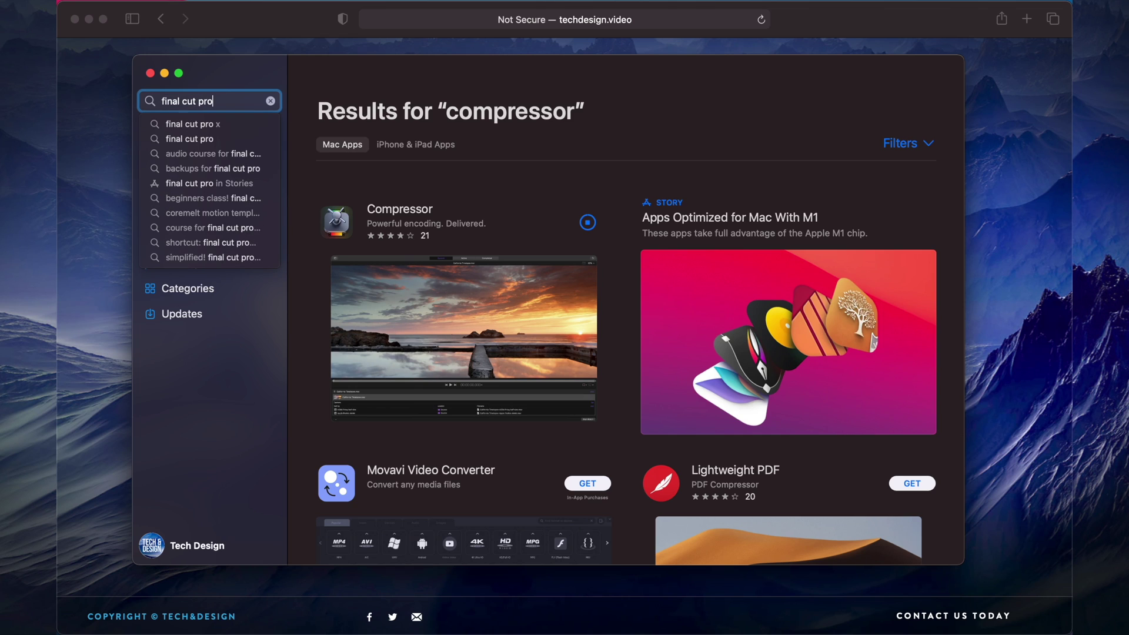
pyautogui.press('Return')
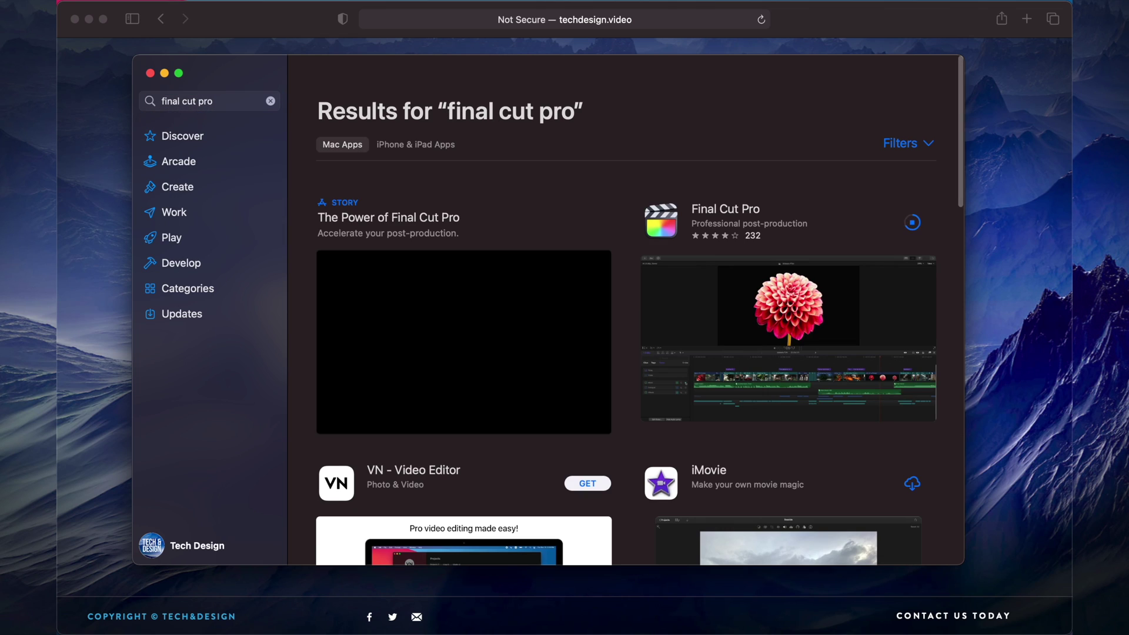
pyautogui.click(804, 222)
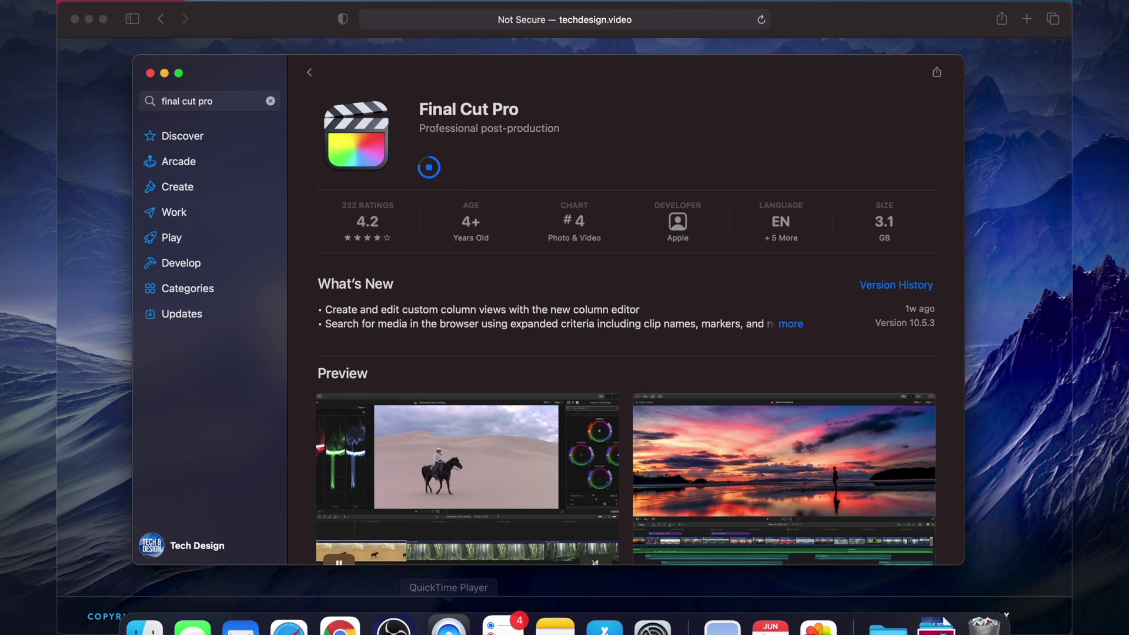
pyautogui.moveTo(194, 600)
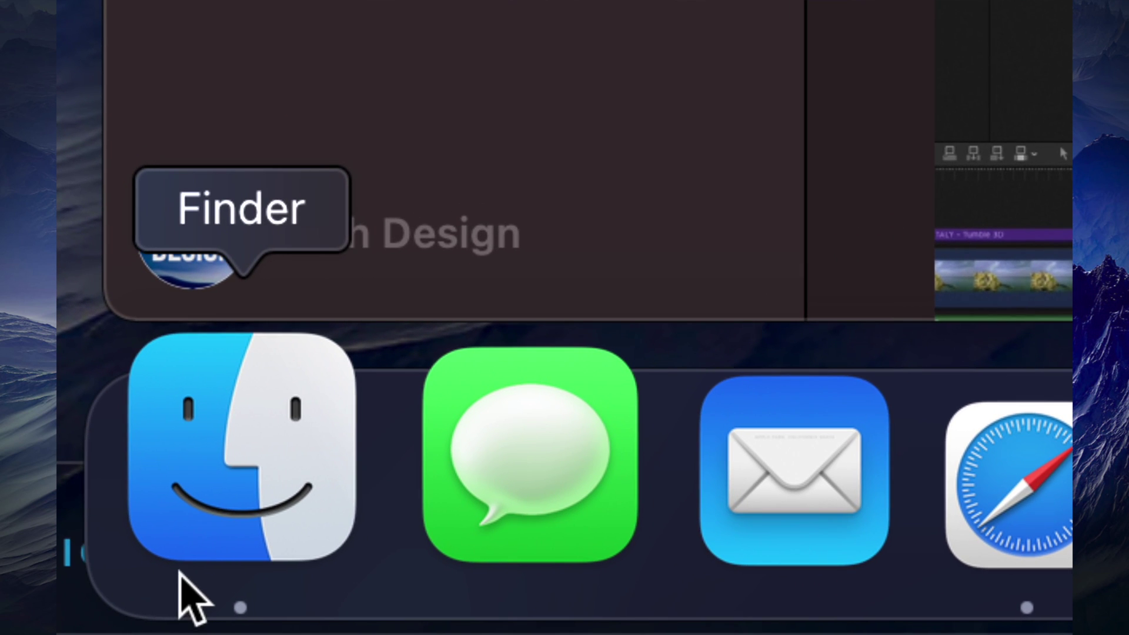
pyautogui.click(216, 560)
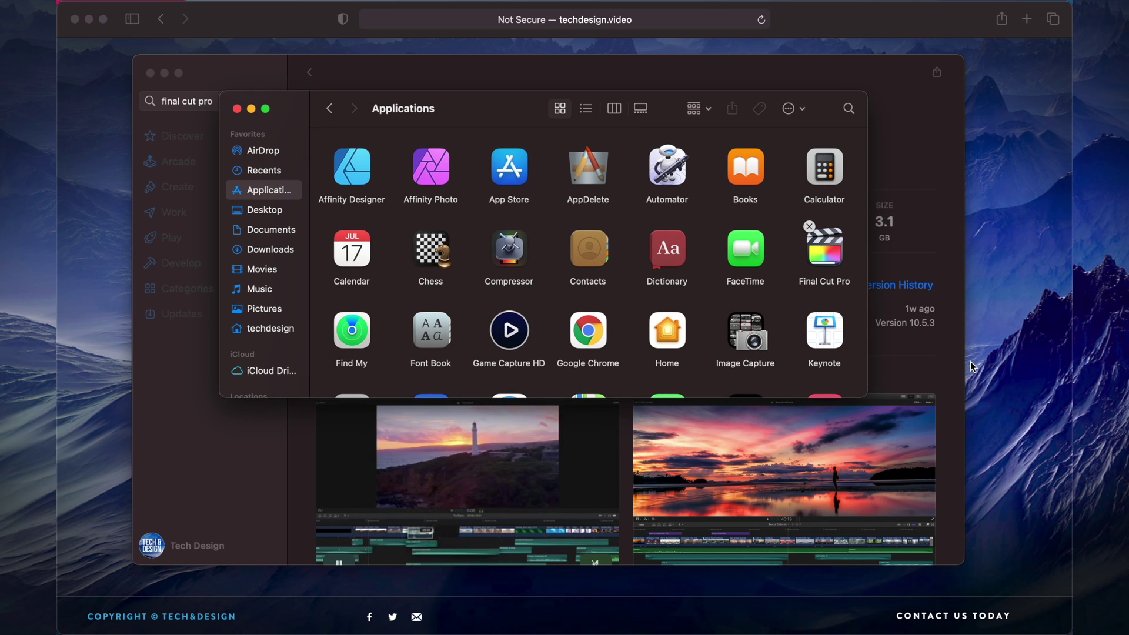
pyautogui.moveTo(867, 394); pyautogui.dragTo(957, 515)
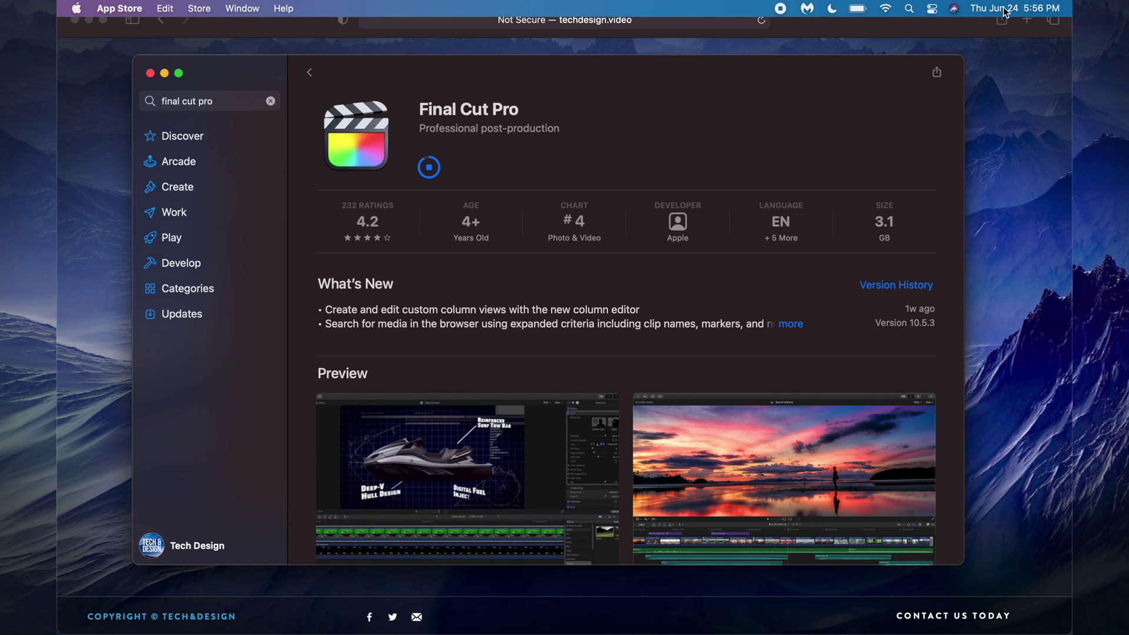
pyautogui.click(1006, 12)
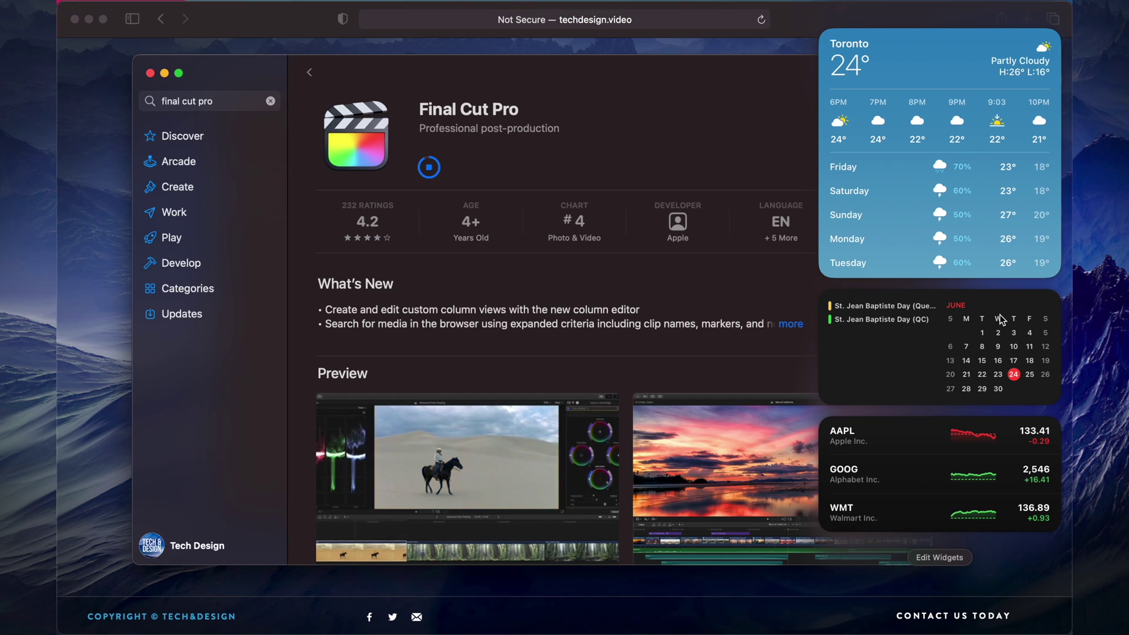
pyautogui.click(1000, 8)
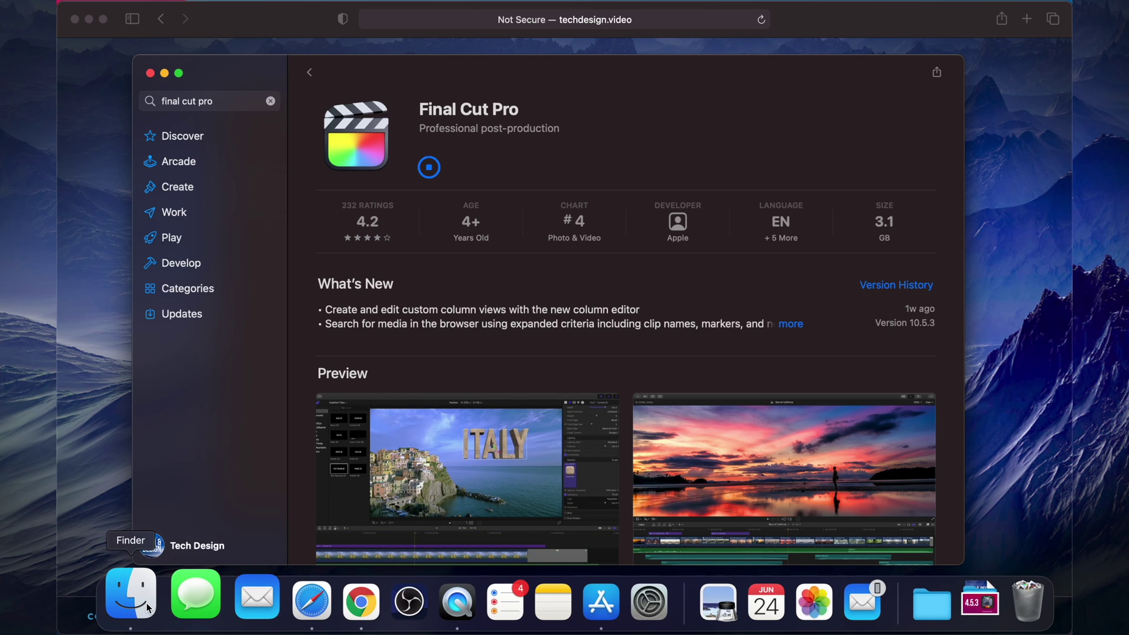
# - Open Applications in Finder, add Compressor to the Dock, and return to App Store
pyautogui.click(147, 608)
pyautogui.moveTo(585, 114); pyautogui.dragTo(510, 114)
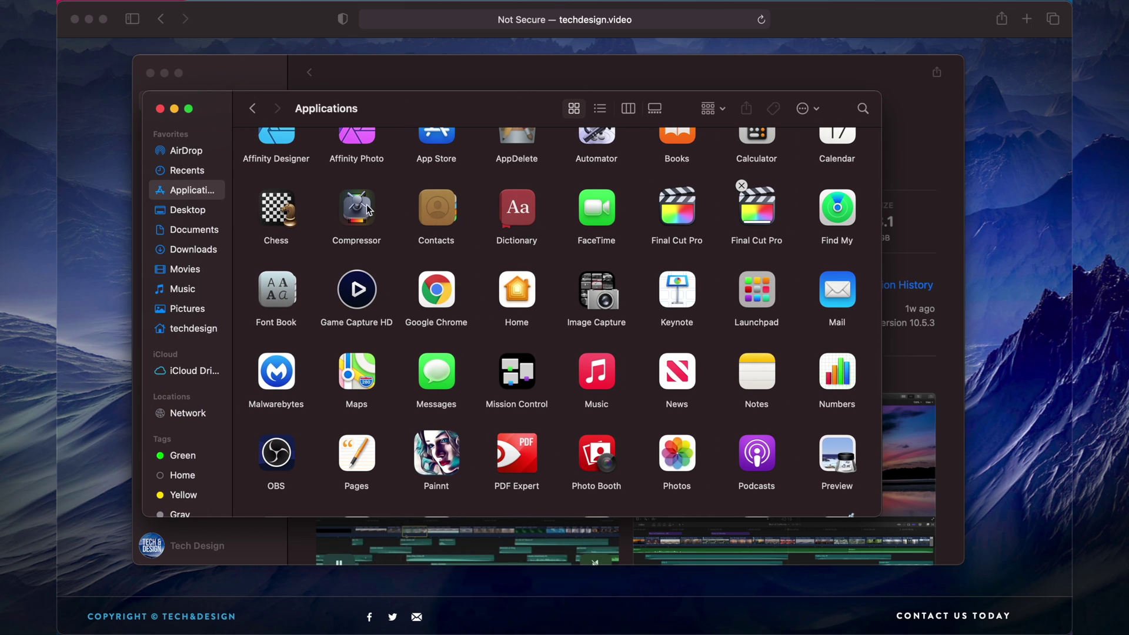
pyautogui.moveTo(369, 209)
pyautogui.mouseDown()
pyautogui.moveTo(432, 623)
pyautogui.moveTo(454, 607)
pyautogui.mouseUp()
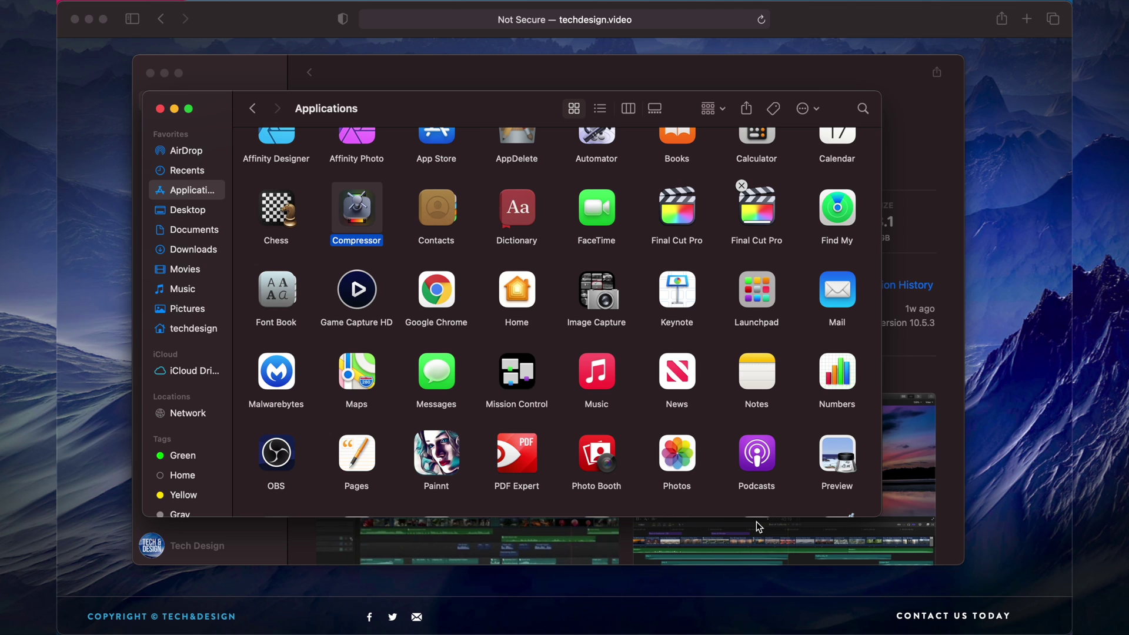
pyautogui.click(794, 74)
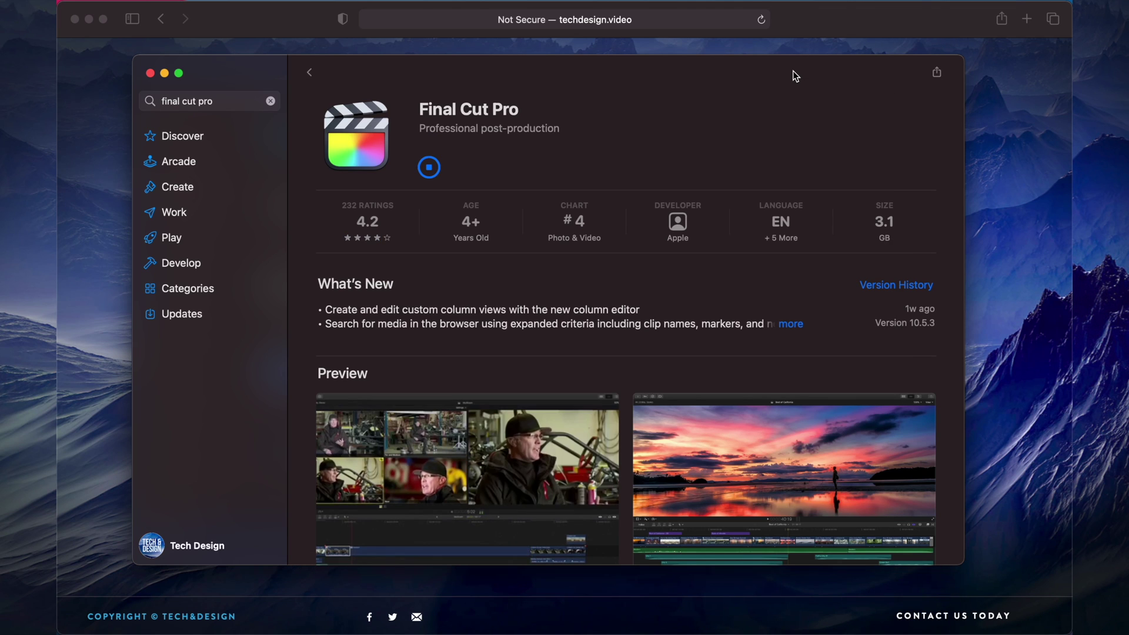
pyautogui.moveTo(686, 75); pyautogui.dragTo(686, 95)
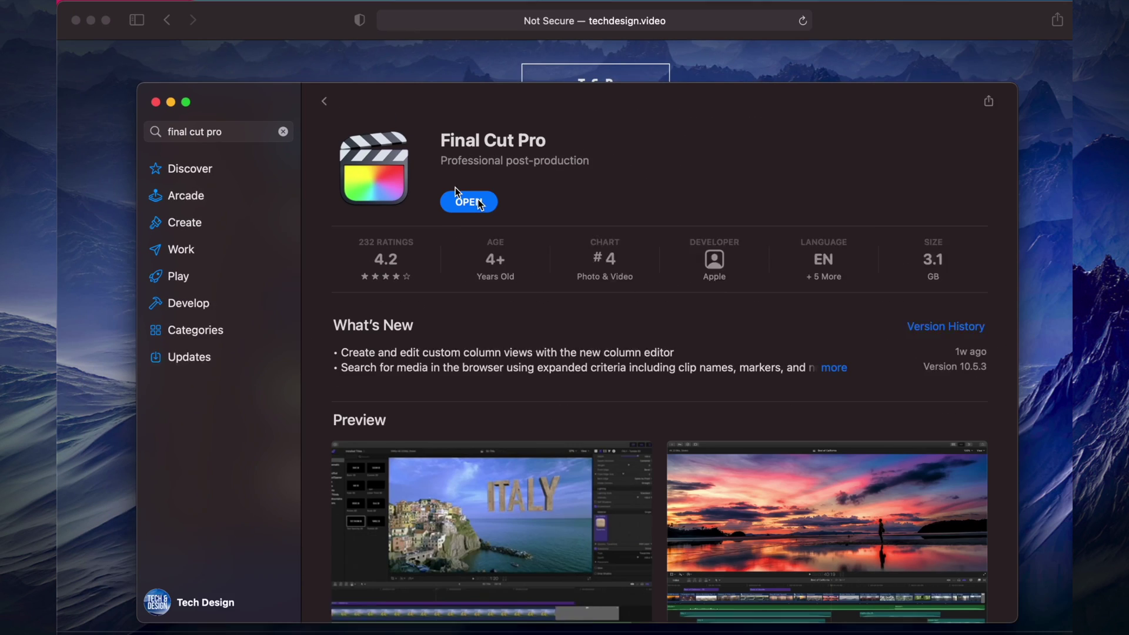
# - Launch Final Cut Pro with the OPEN button on its App Store page
pyautogui.click(506, 208)
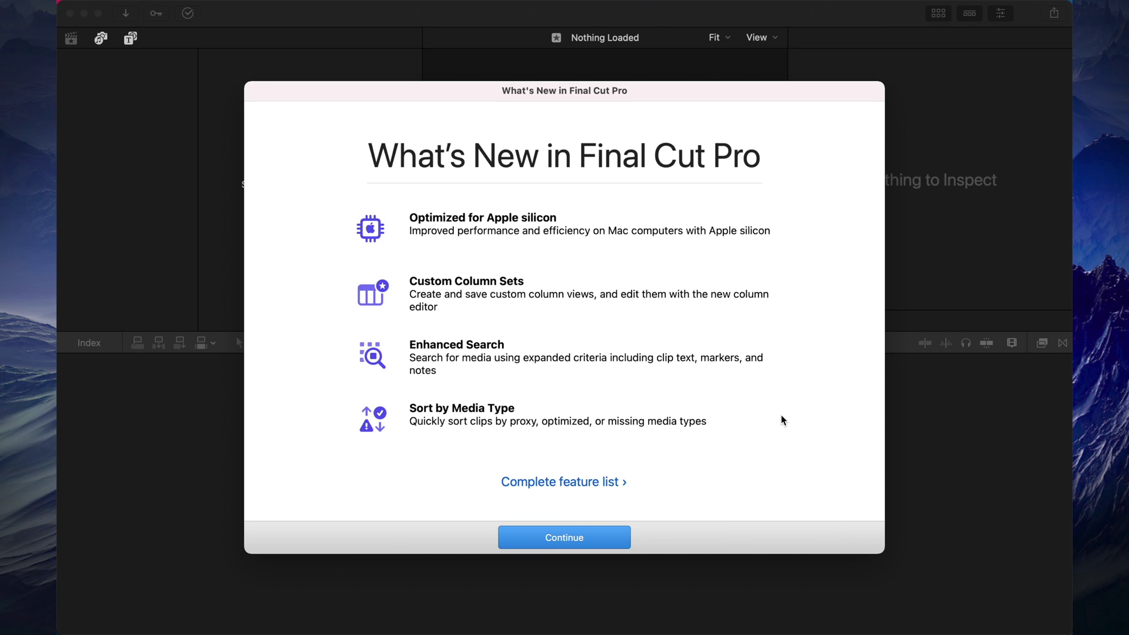
# - Dismiss the What's New notes and browse the Final Cut Pro menu without choosing
pyautogui.click(566, 543)
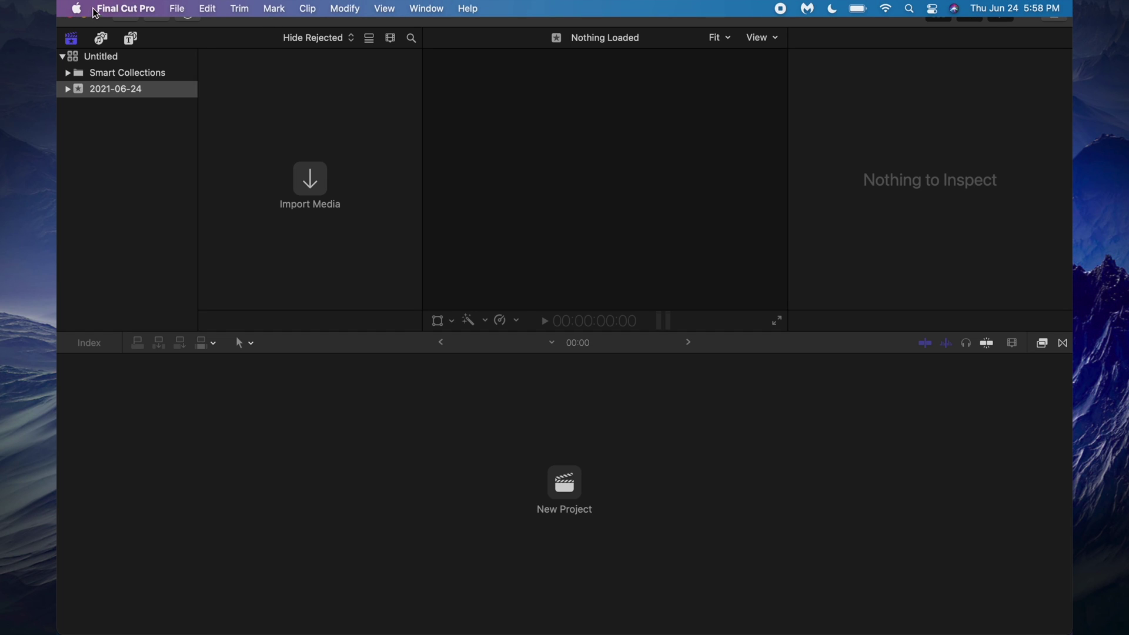
pyautogui.click(118, 10)
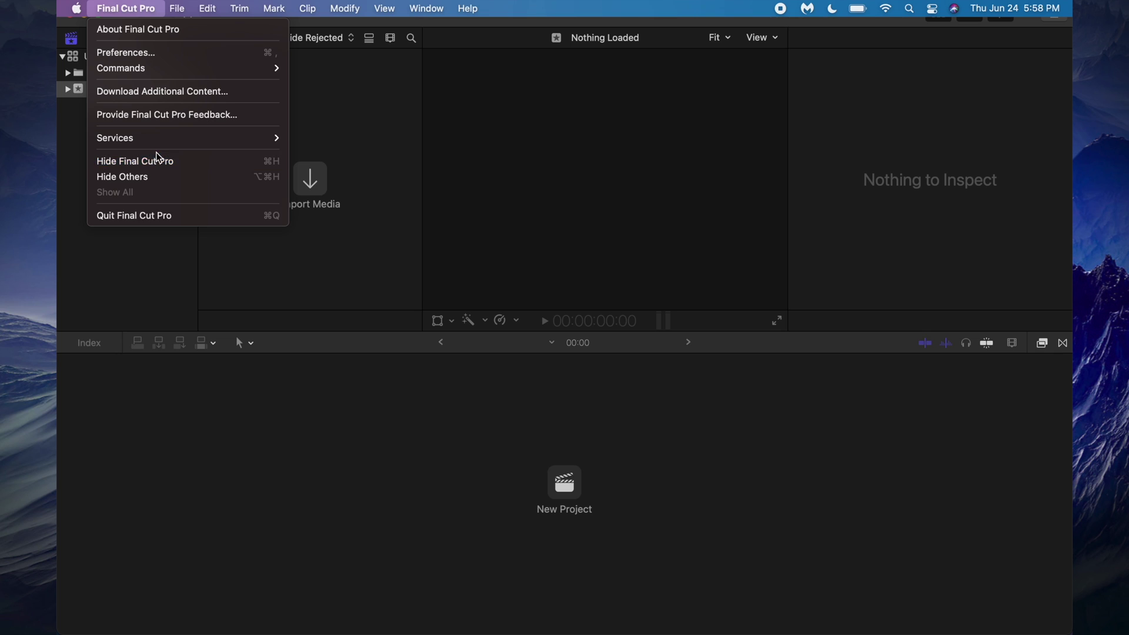
pyautogui.click(143, 252)
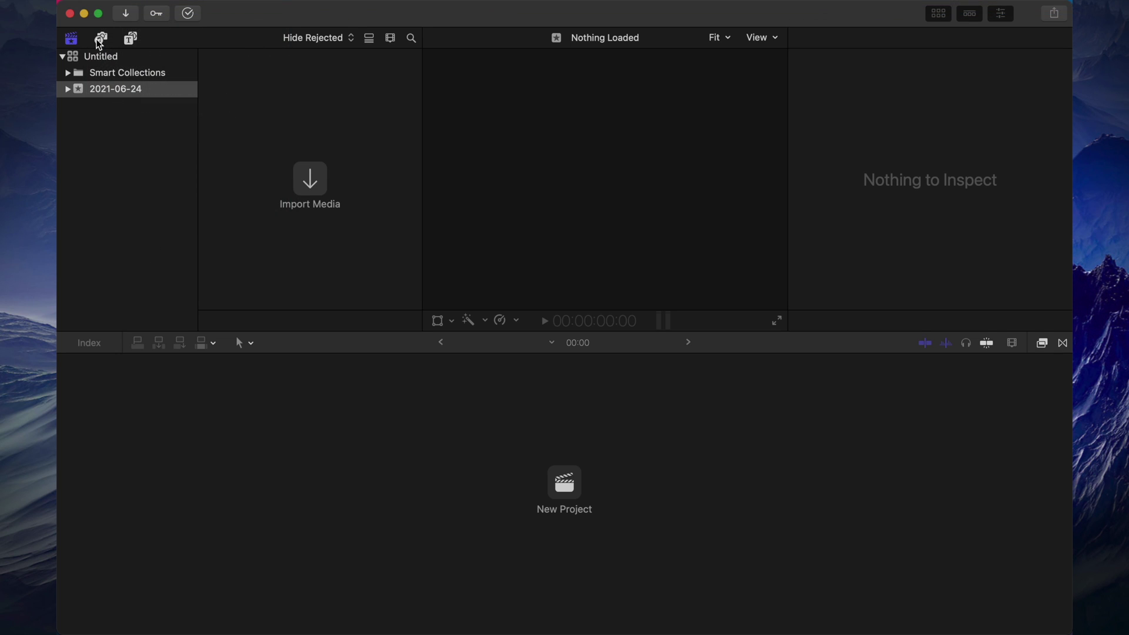
# - Reopen the App Store page from the Apple menu, then bring Final Cut Pro forward
pyautogui.click(77, 7)
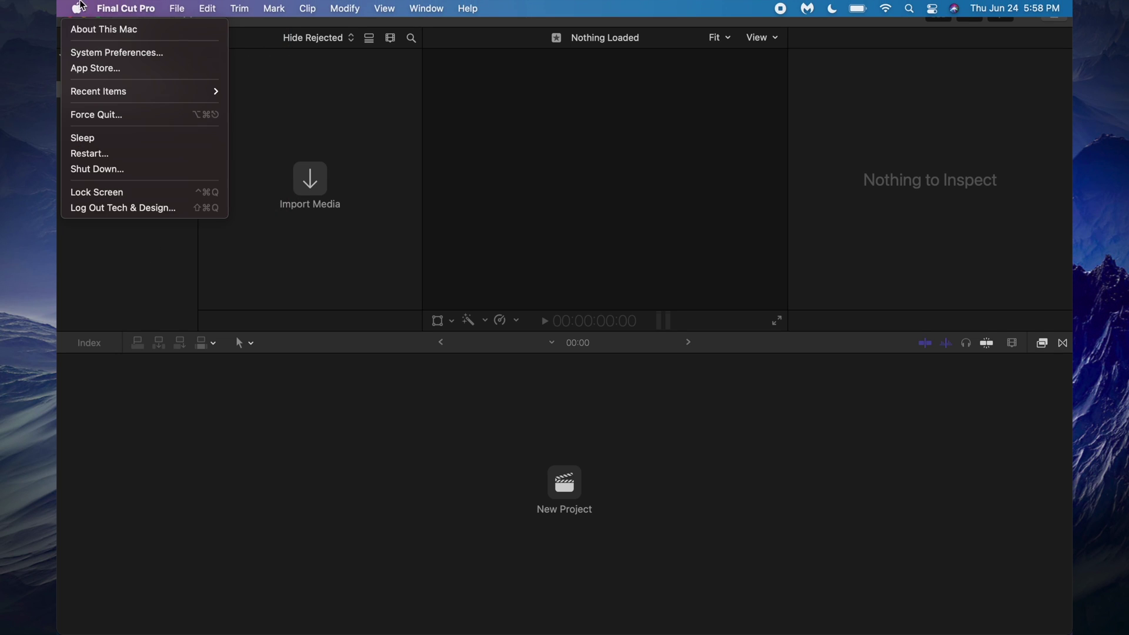
pyautogui.click(146, 68)
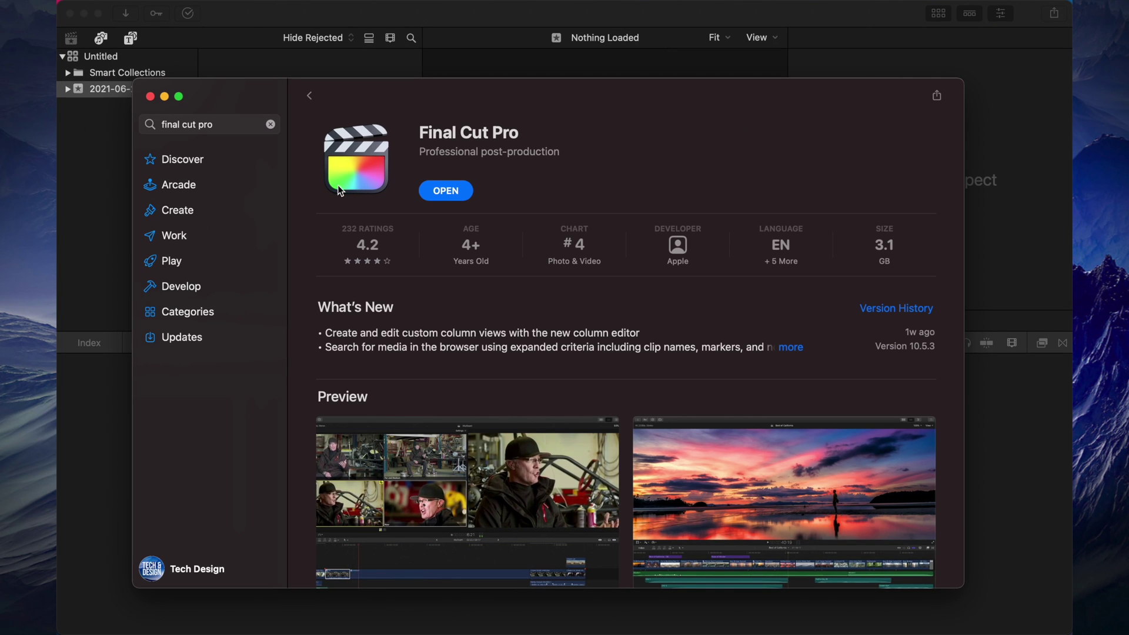
pyautogui.click(119, 176)
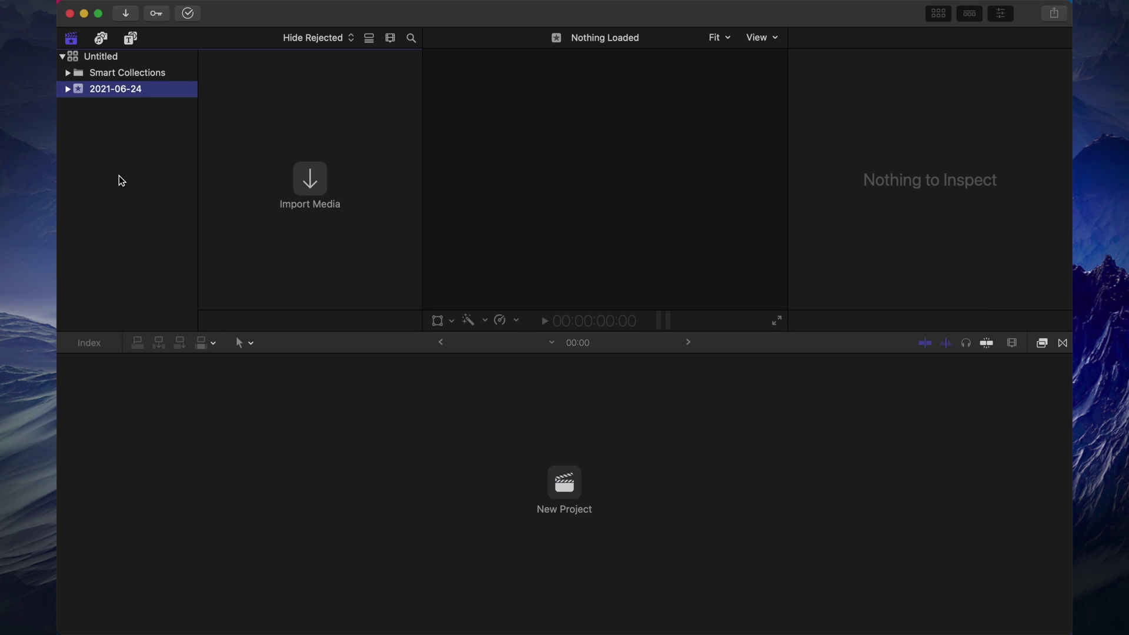